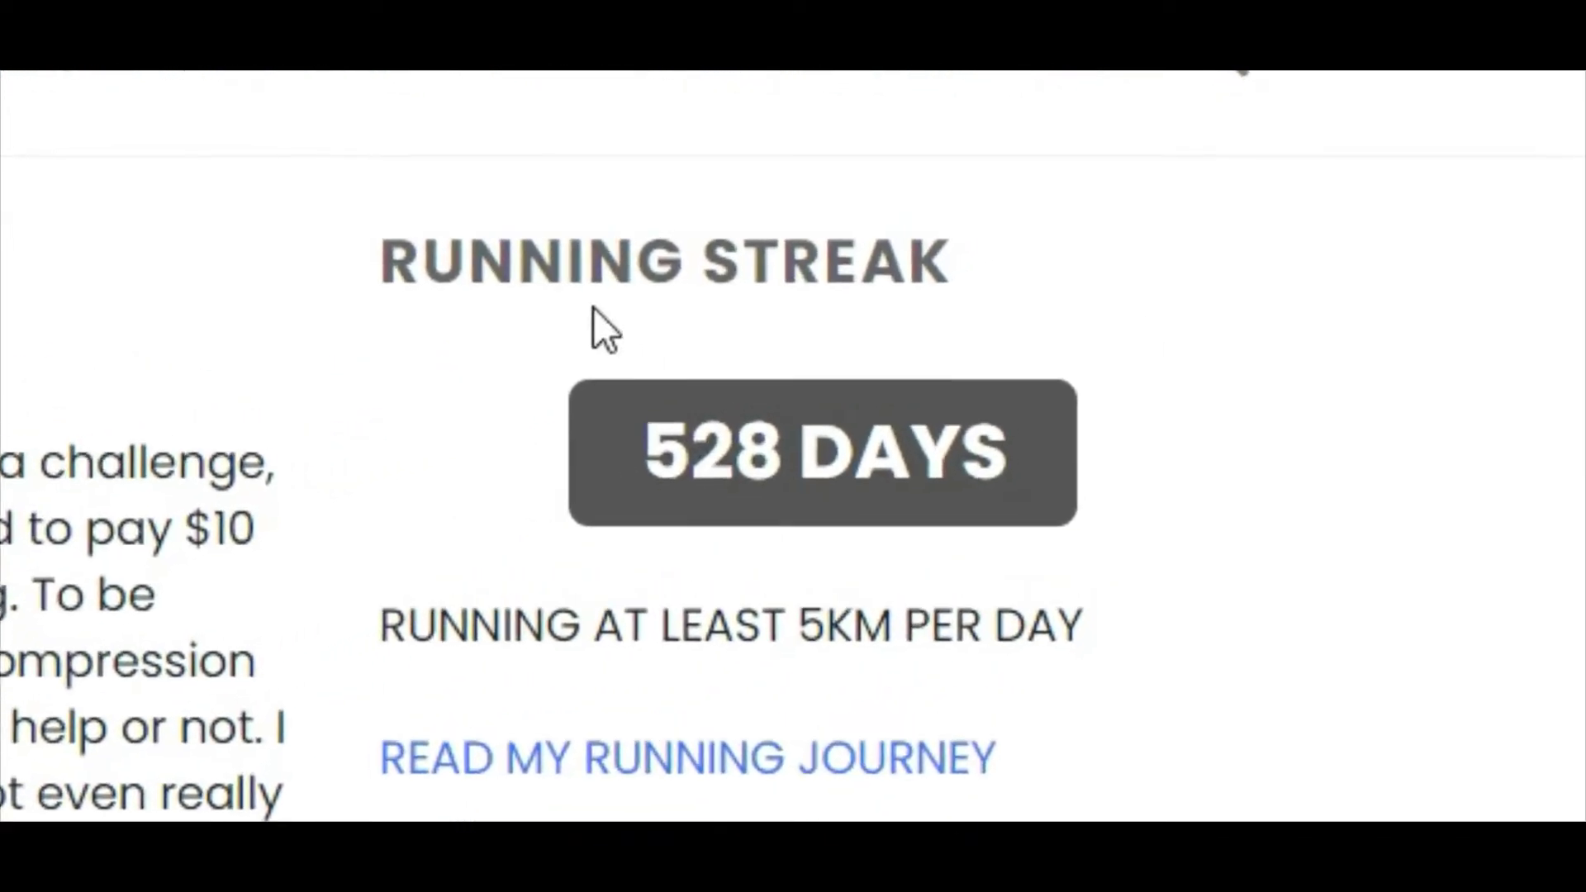
# Highlight the 528 DAYS counter text, then go to Plugins > Add New.
pyautogui.moveTo(1030, 241); pyautogui.dragTo(1150, 244)
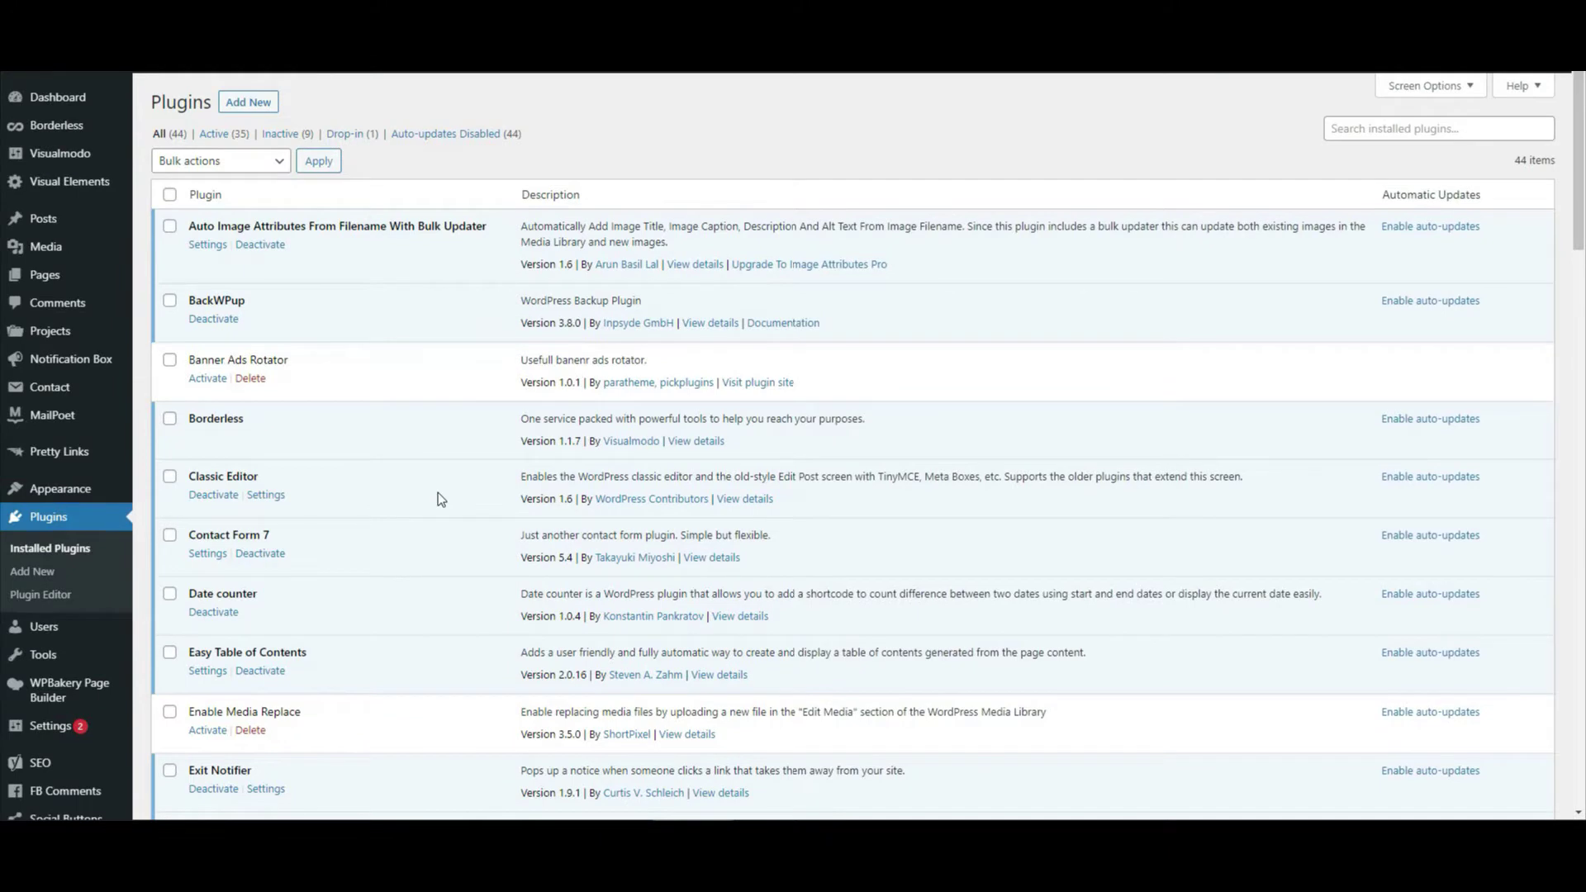
pyautogui.scroll(-2, 460, 495)
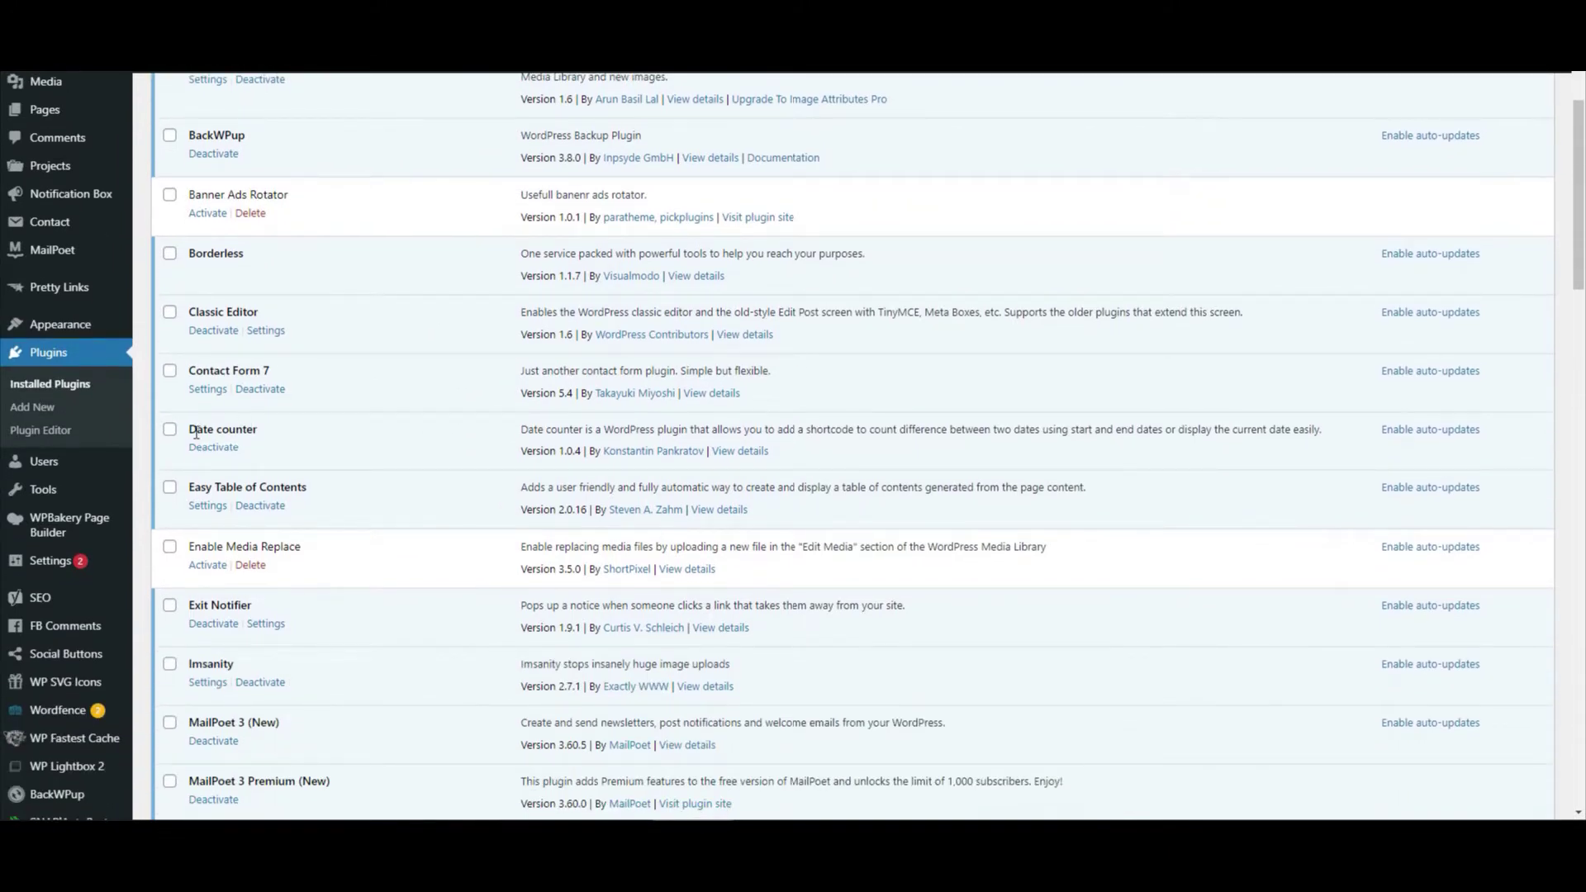
pyautogui.click(54, 405)
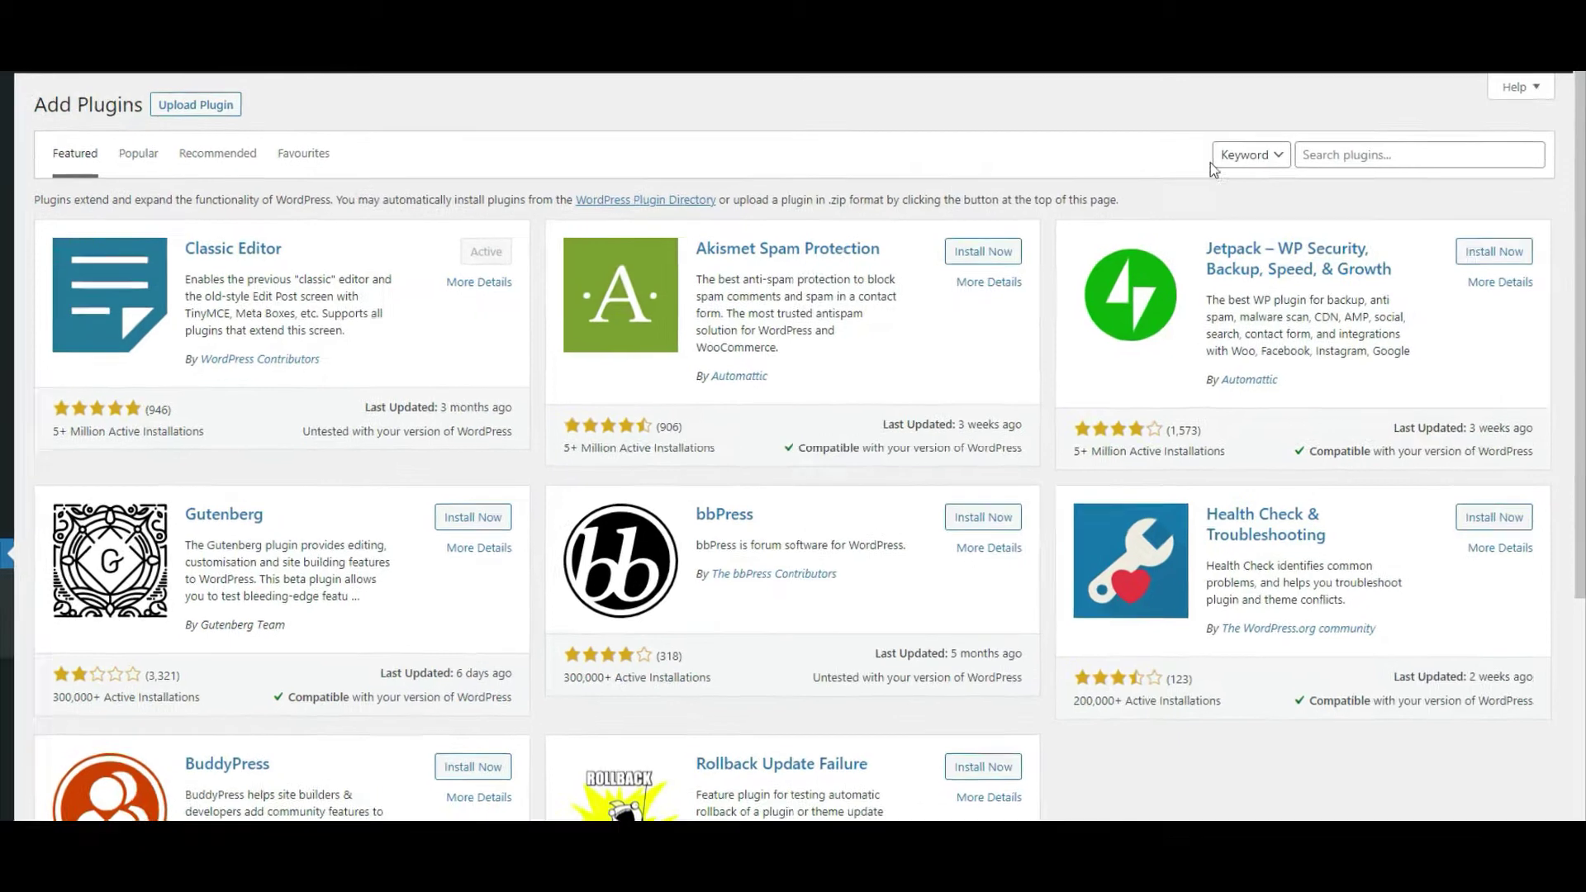
# Search the plugin directory for 'date counter', then go back to Installed Plugins.
pyautogui.click(1278, 176)
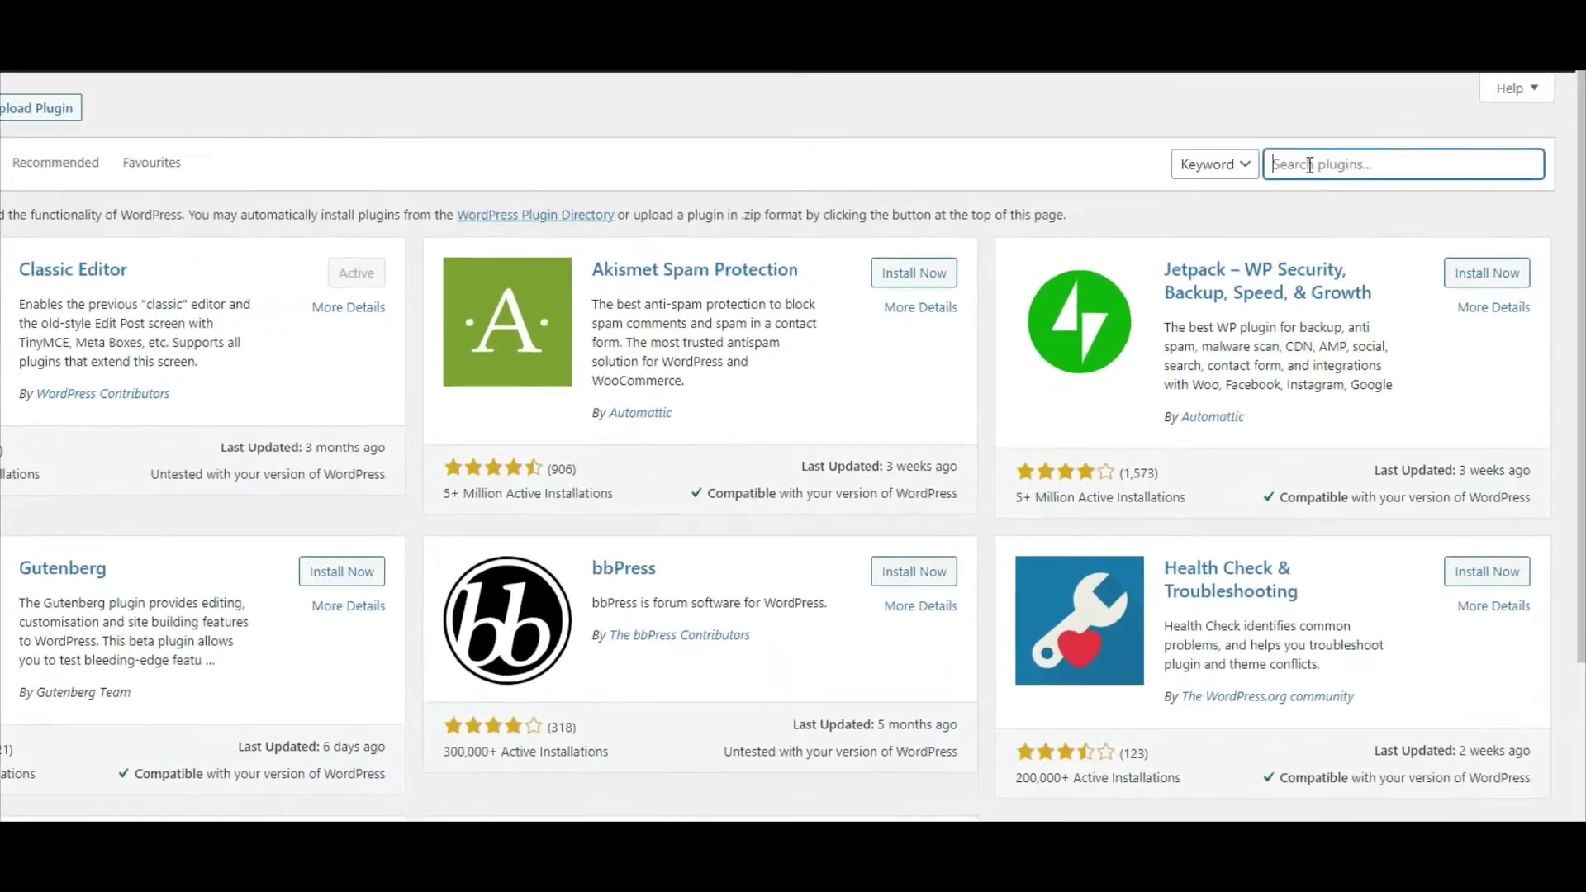
pyautogui.write('date counter')
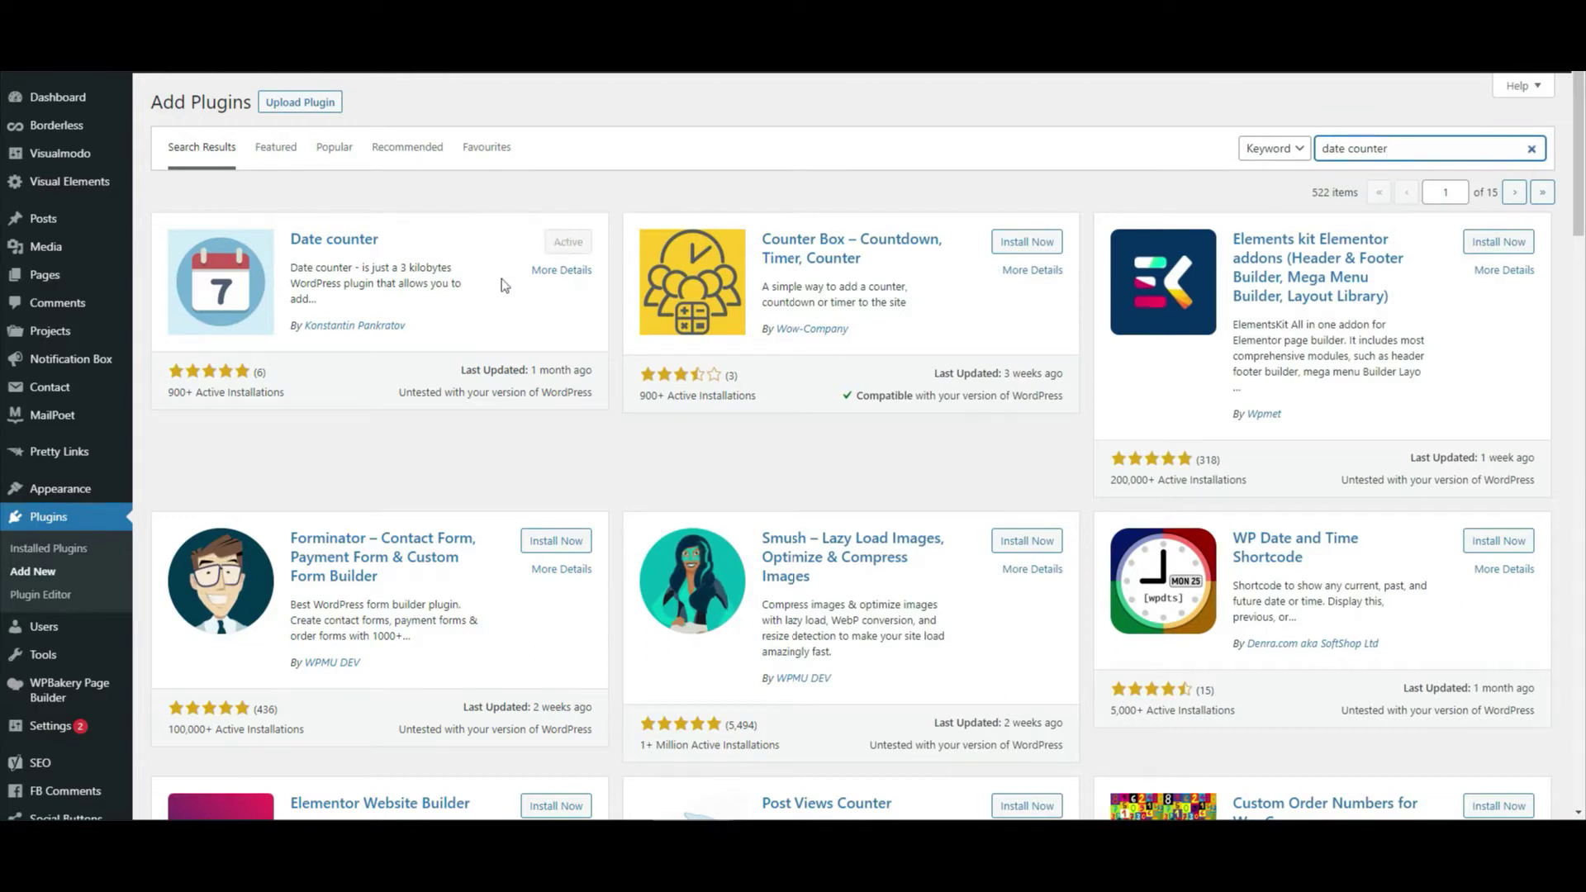
pyautogui.click(26, 548)
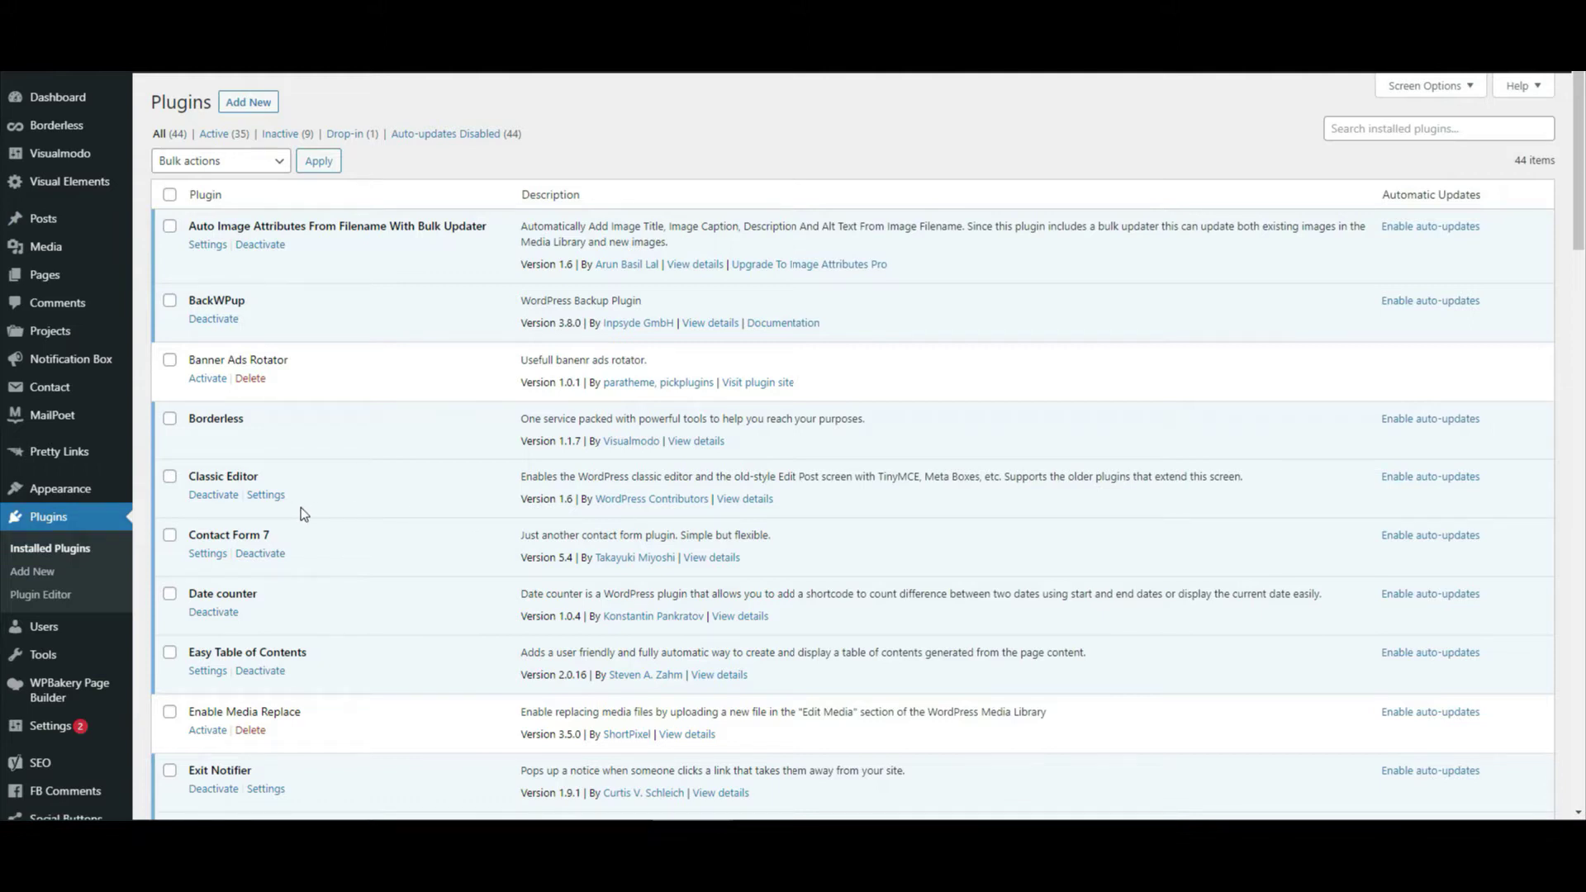
pyautogui.moveTo(60, 489)
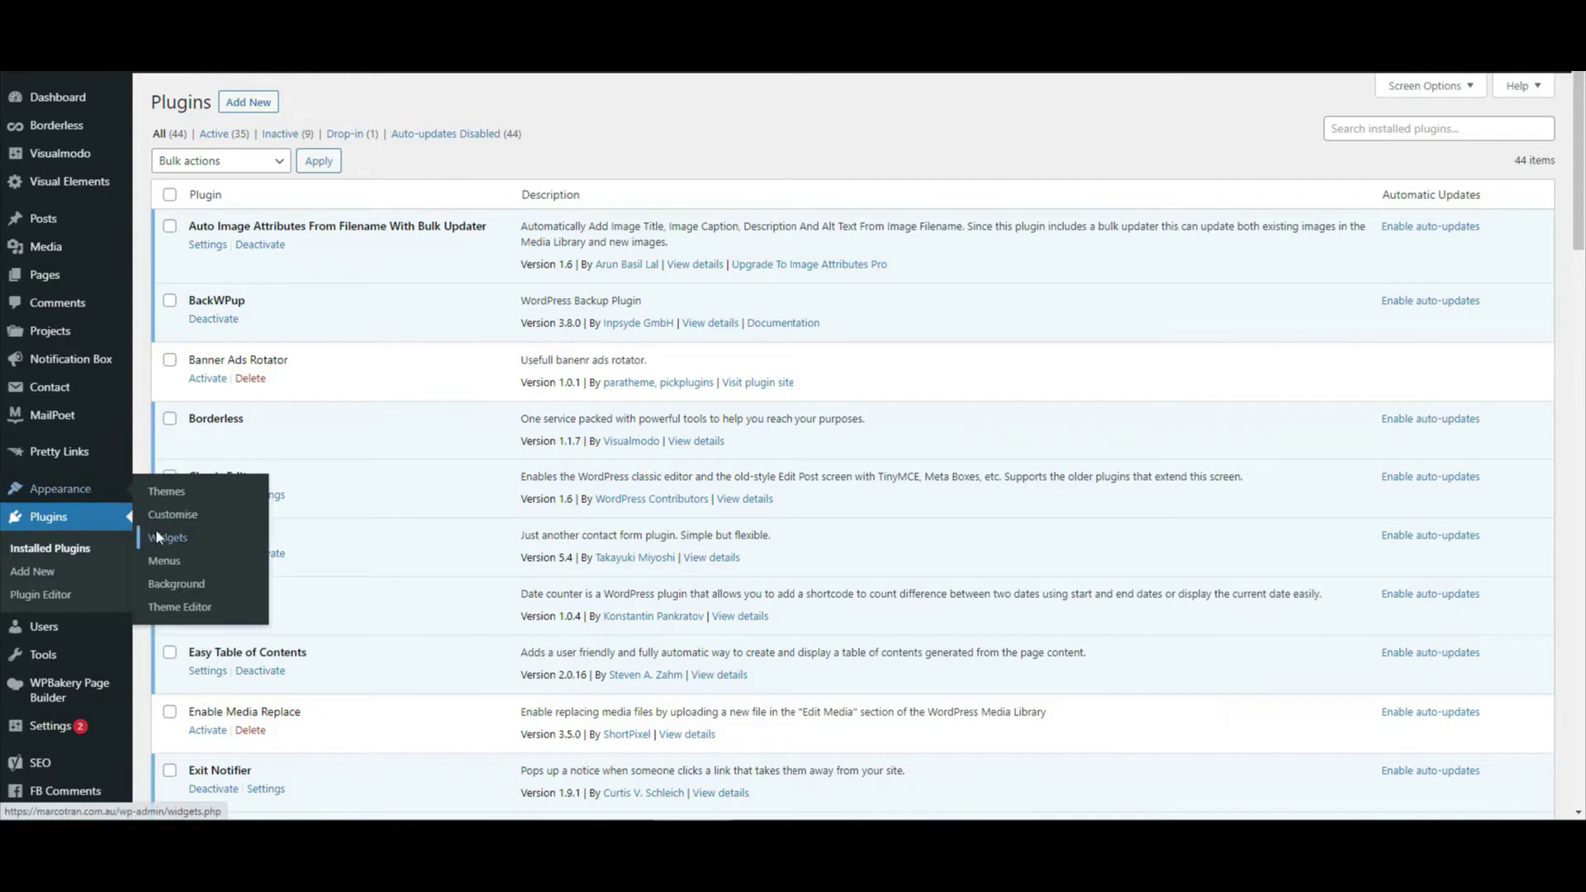
# Go to Appearance > Widgets to find the RUNNING STREAK Custom HTML widget.
pyautogui.click(155, 537)
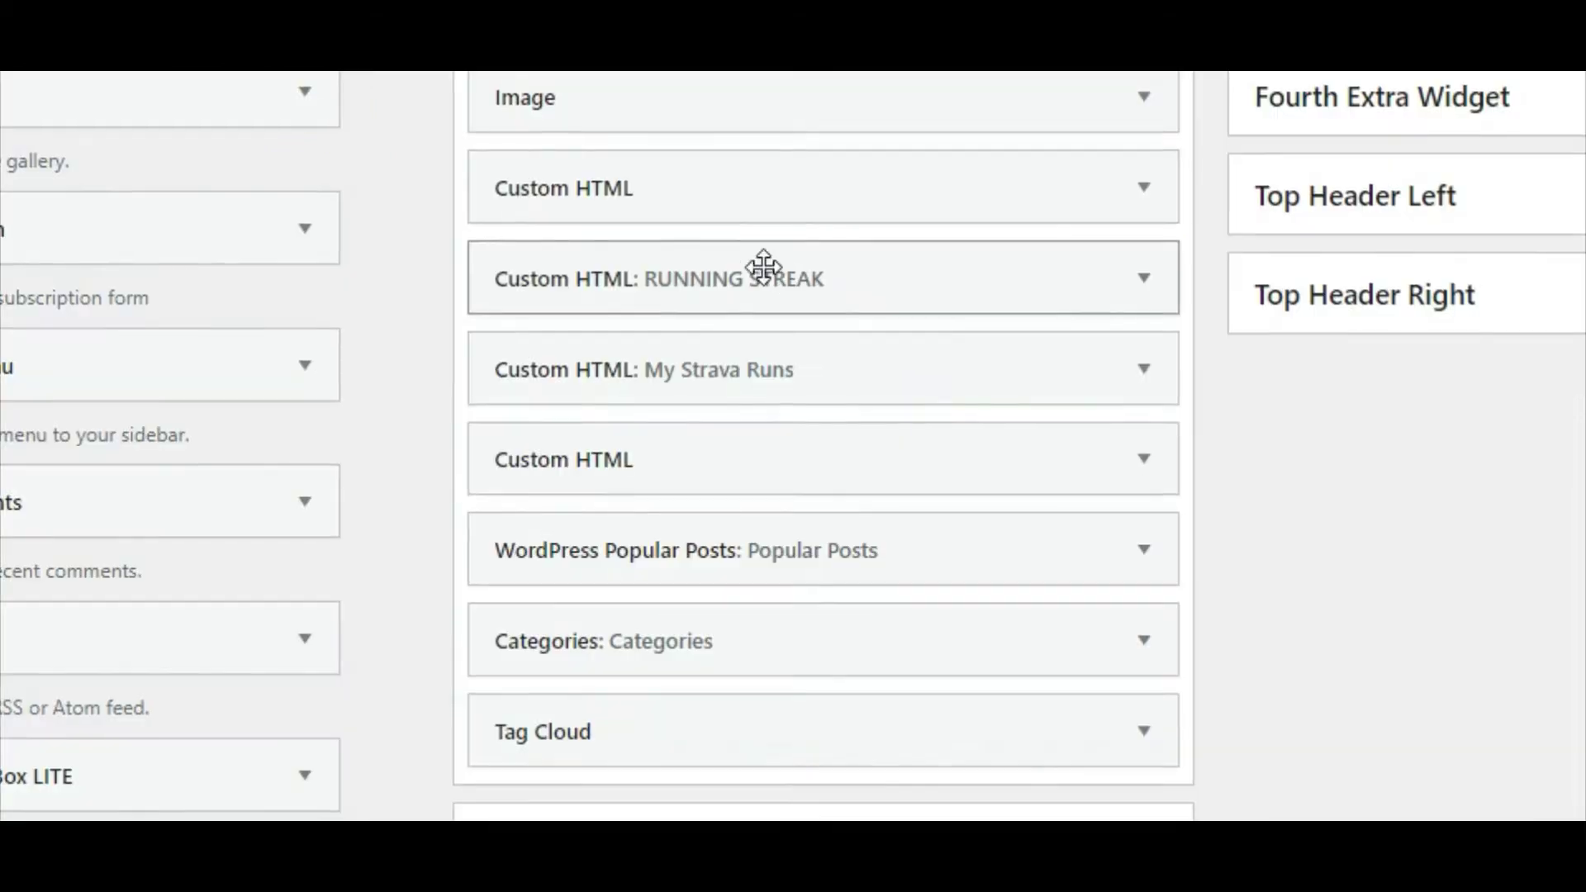
# Expand the RUNNING STREAK widget and highlight its counter div and [DateCounter] shortcode.
pyautogui.click(1140, 289)
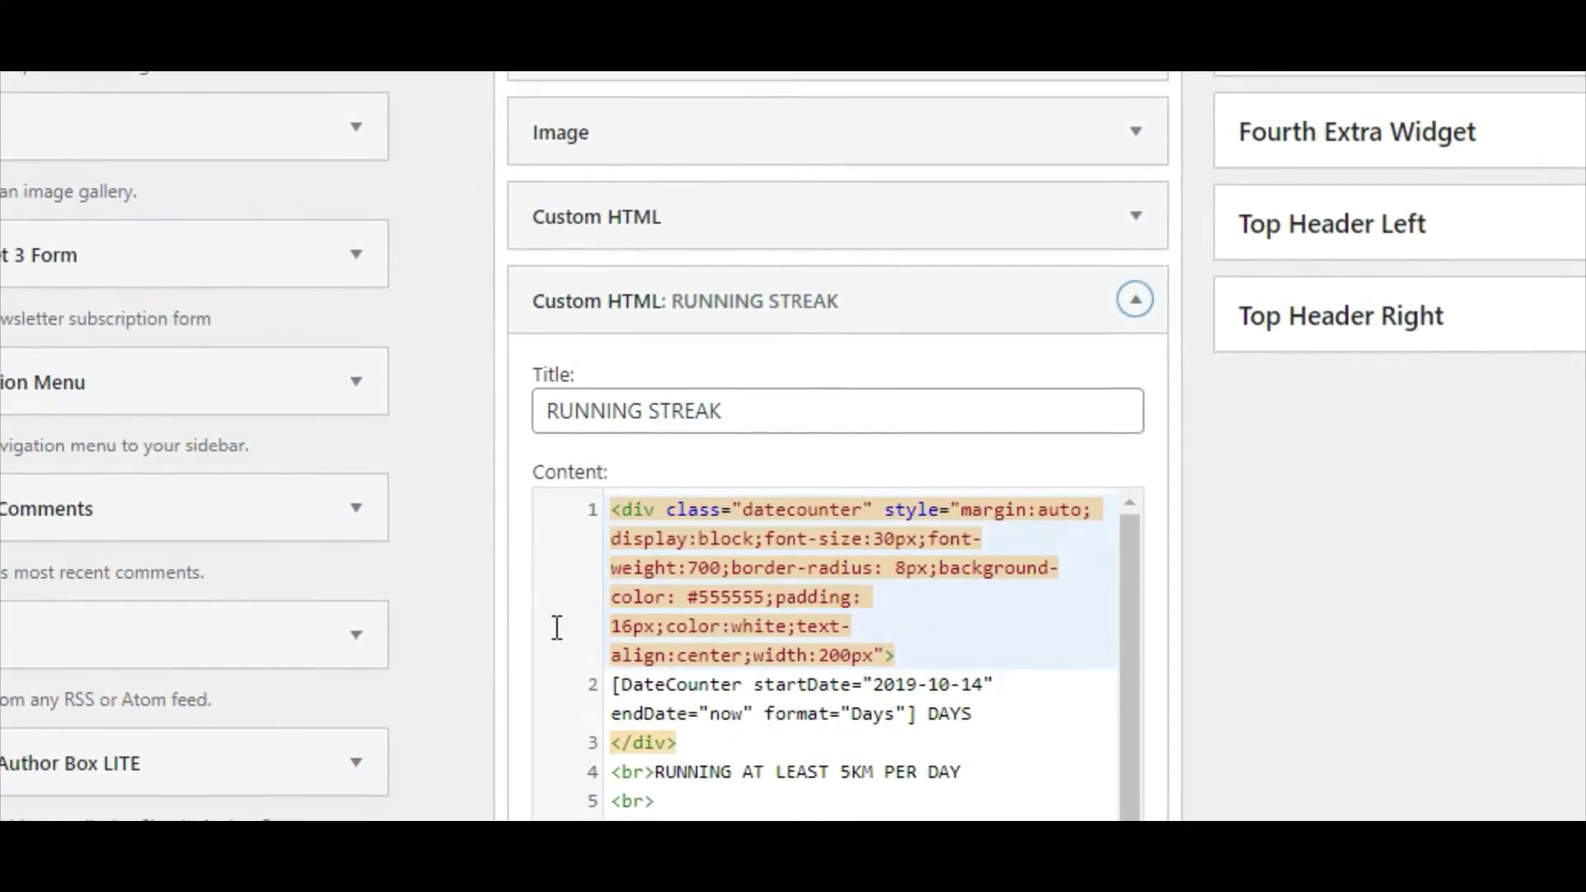
pyautogui.scroll(-1, 557, 629)
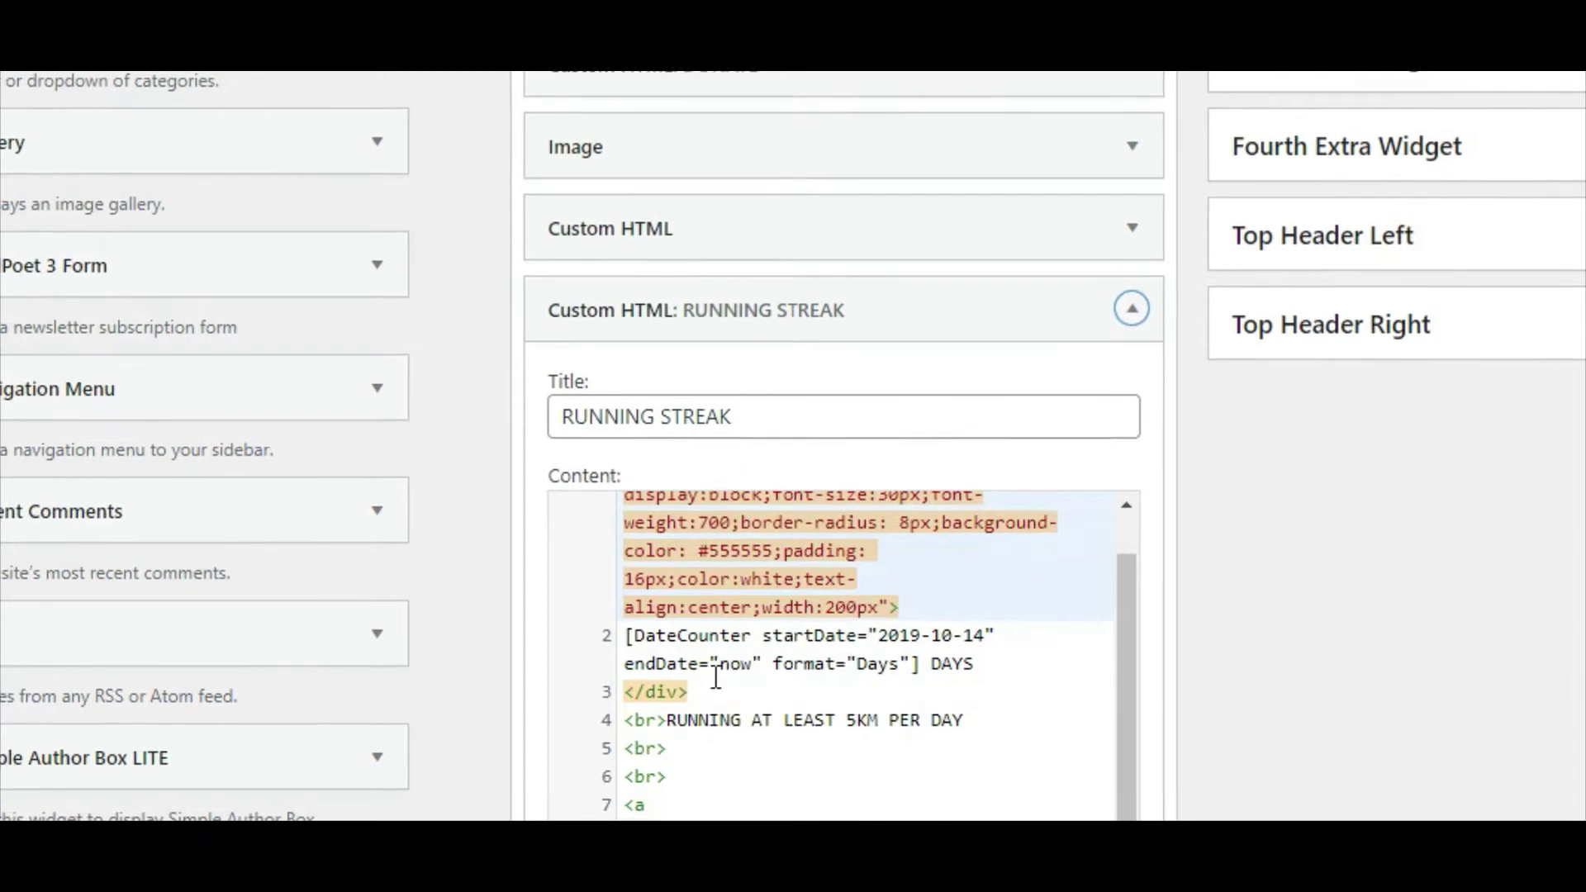
pyautogui.scroll(1, 743, 571)
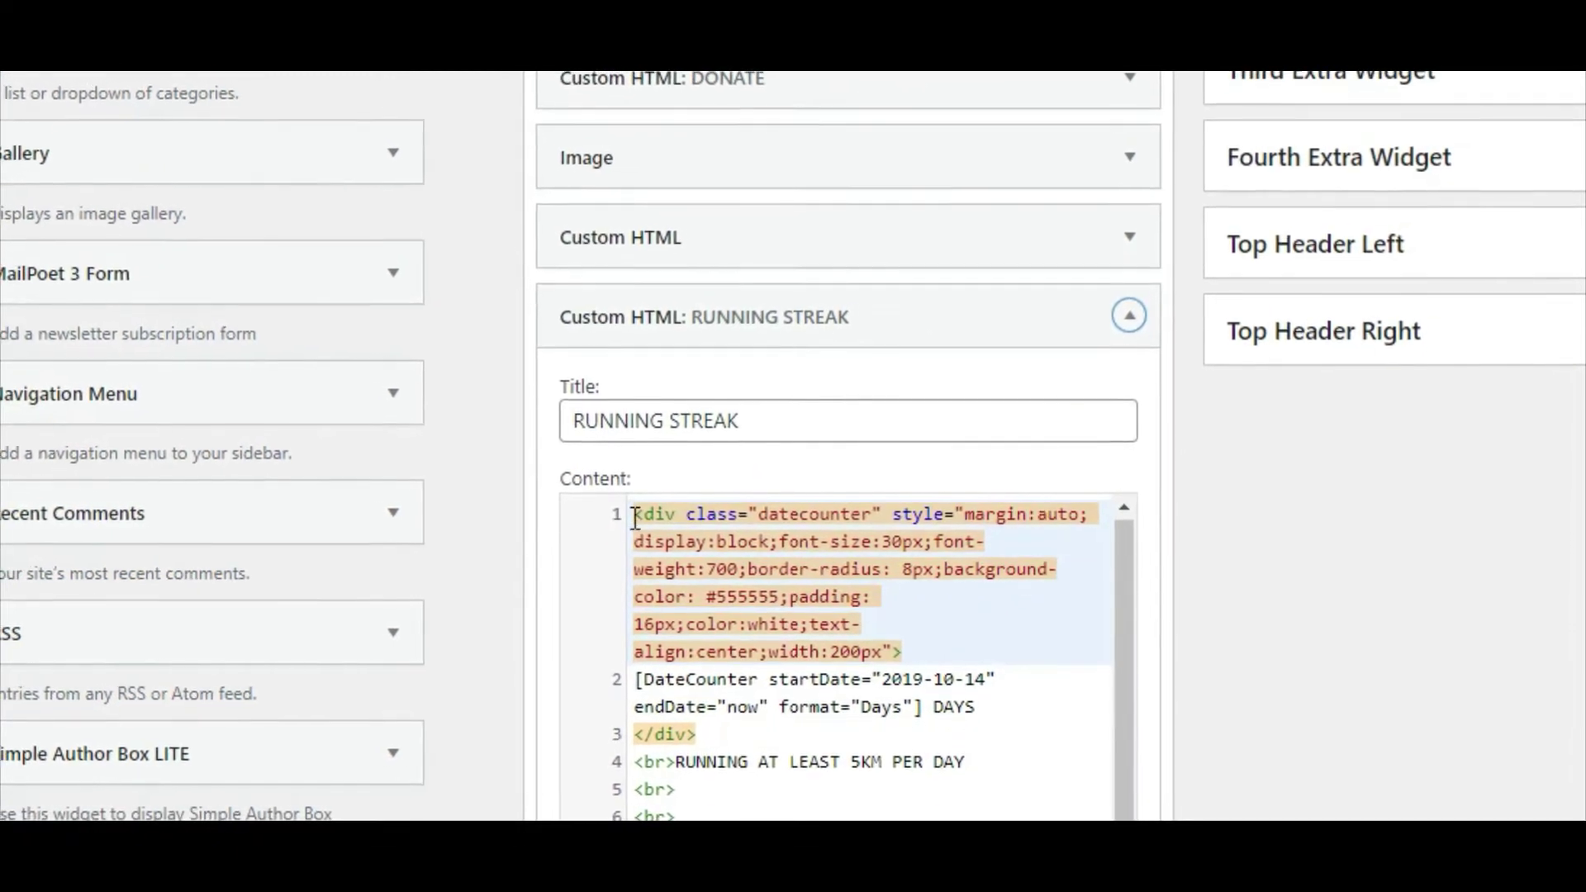
pyautogui.moveTo(643, 532); pyautogui.dragTo(917, 641)
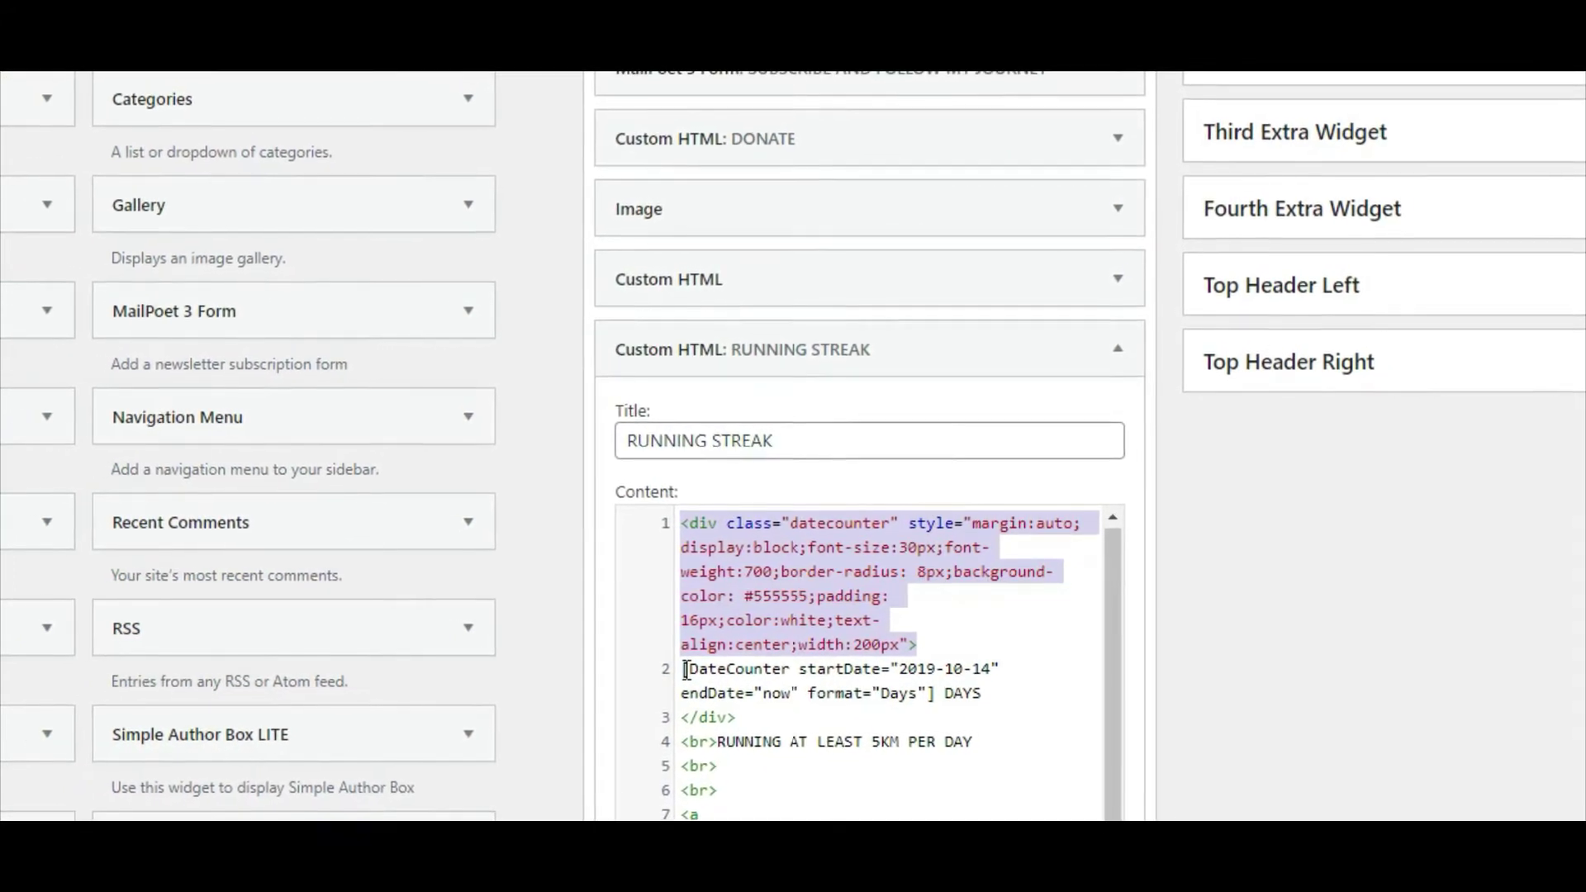
pyautogui.moveTo(687, 669); pyautogui.dragTo(942, 690)
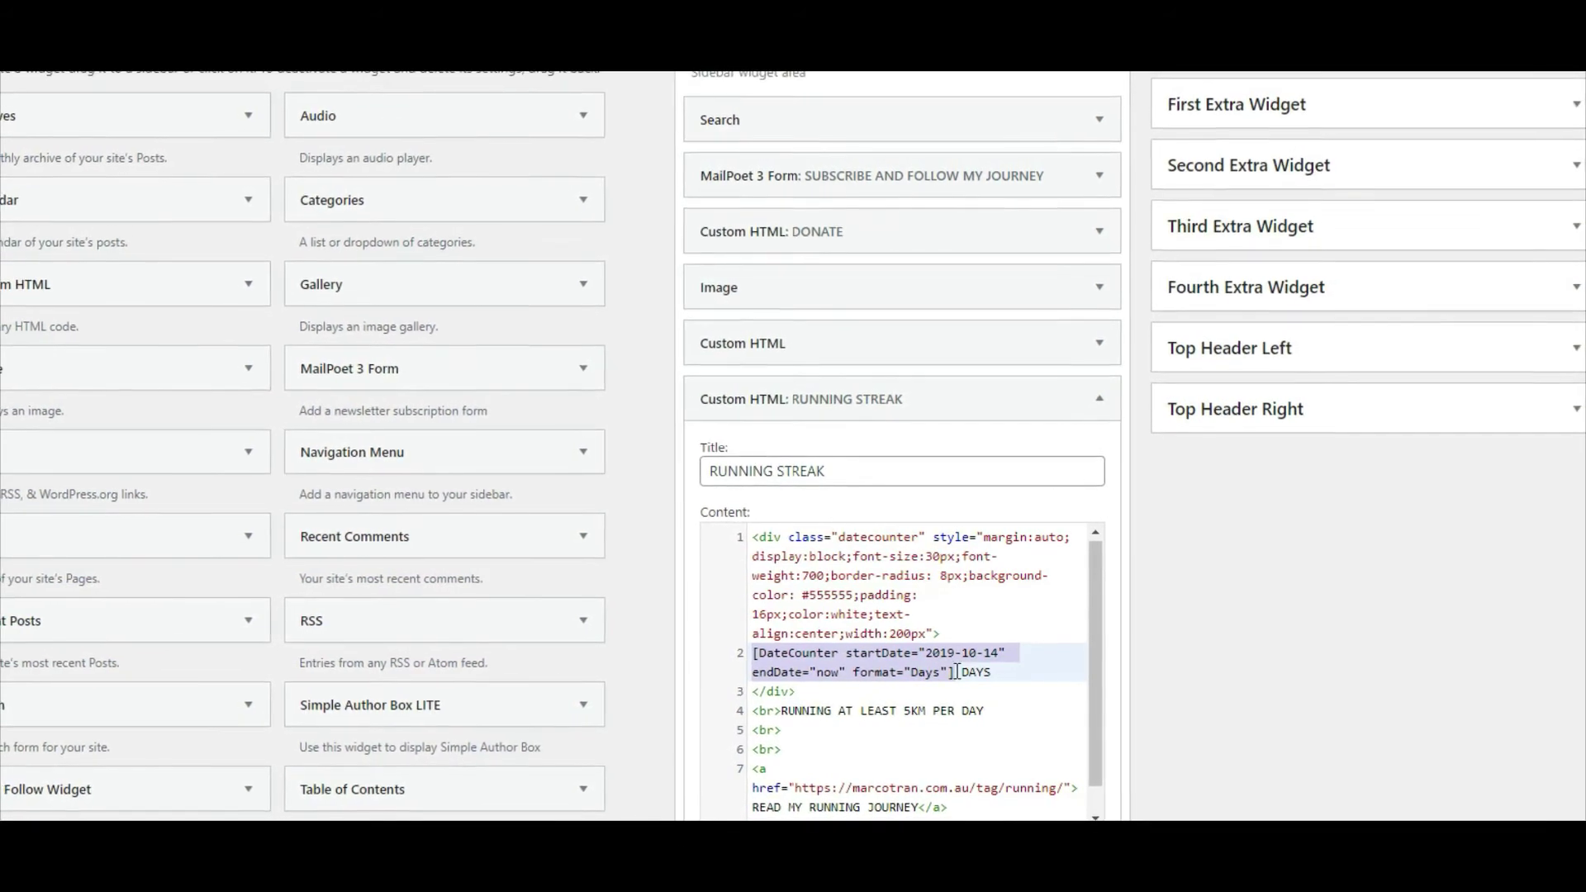
pyautogui.moveTo(834, 690); pyautogui.dragTo(754, 538)
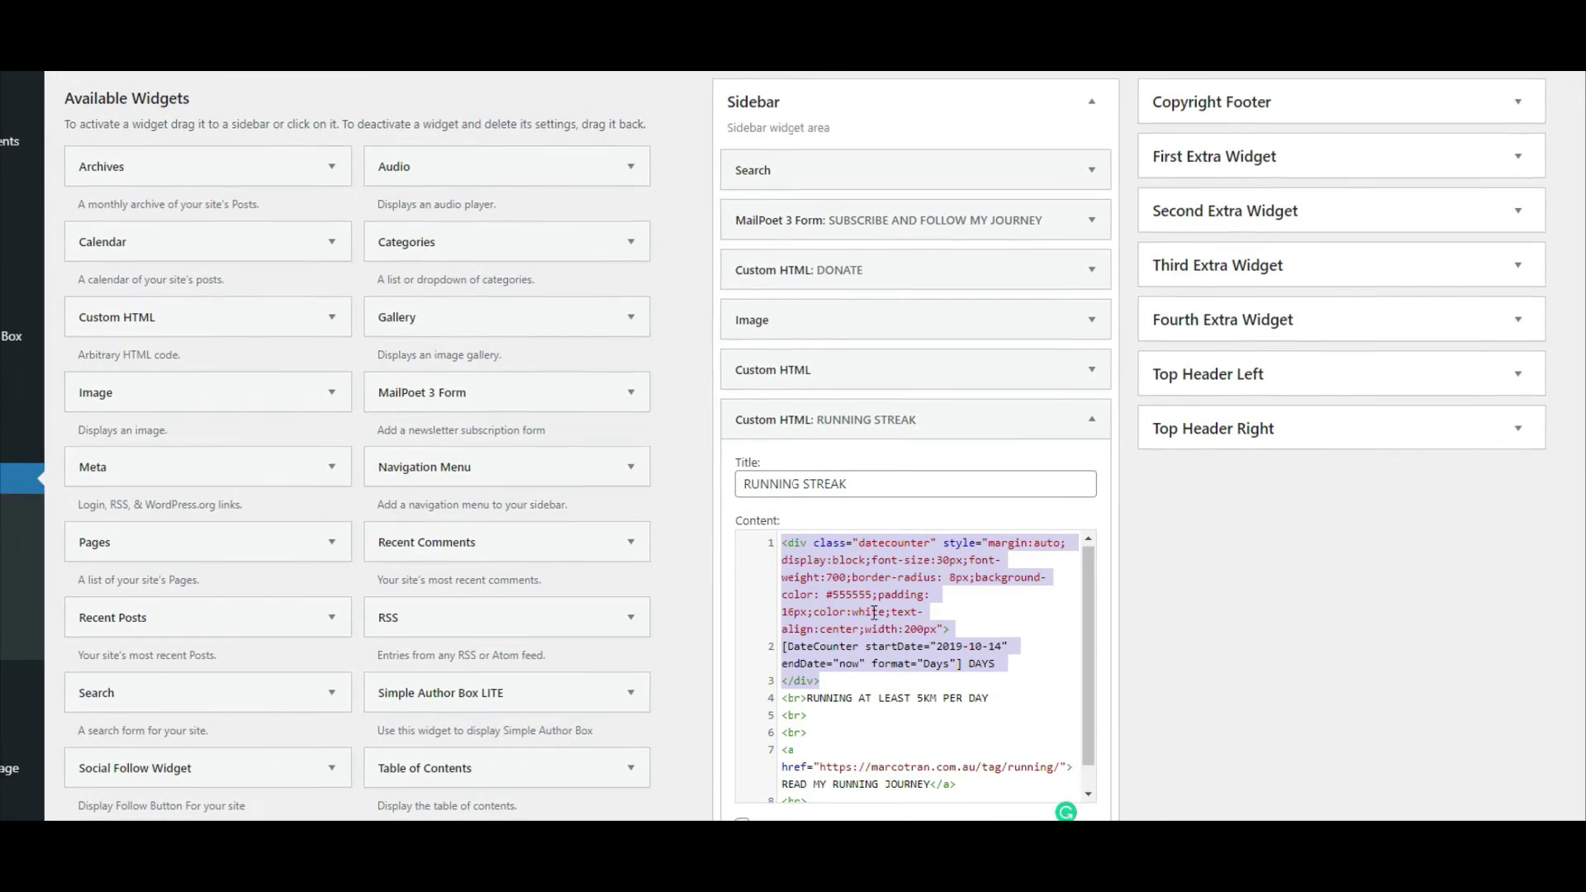
pyautogui.scroll(-1, 861, 688)
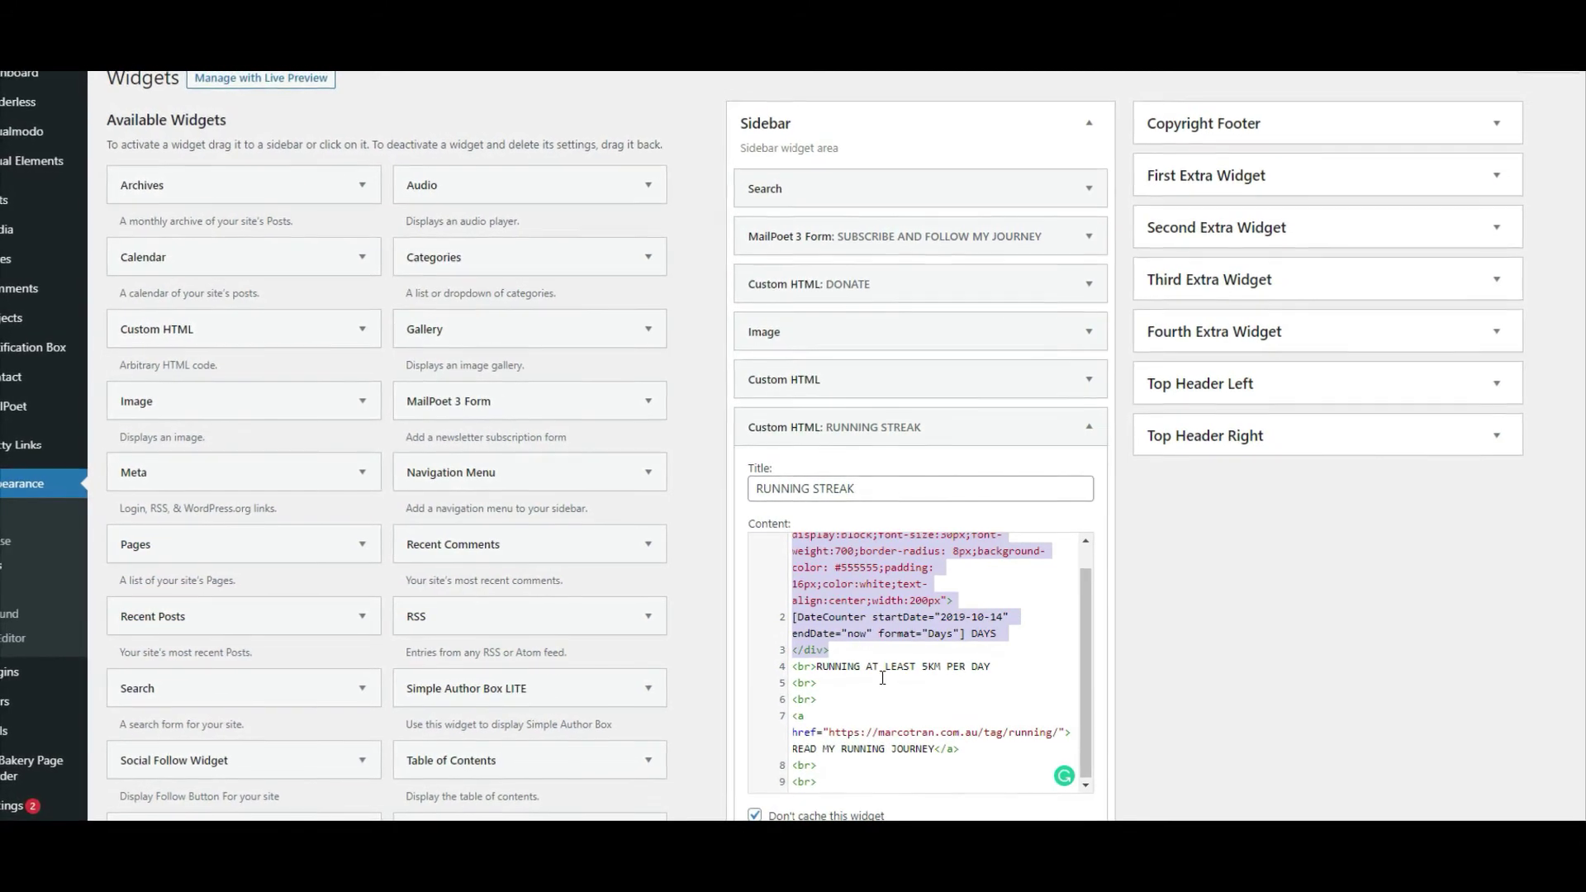
pyautogui.scroll(-2, 882, 678)
# Save the RUNNING STREAK widget and switch to the live blog post tab.
pyautogui.click(1068, 589)
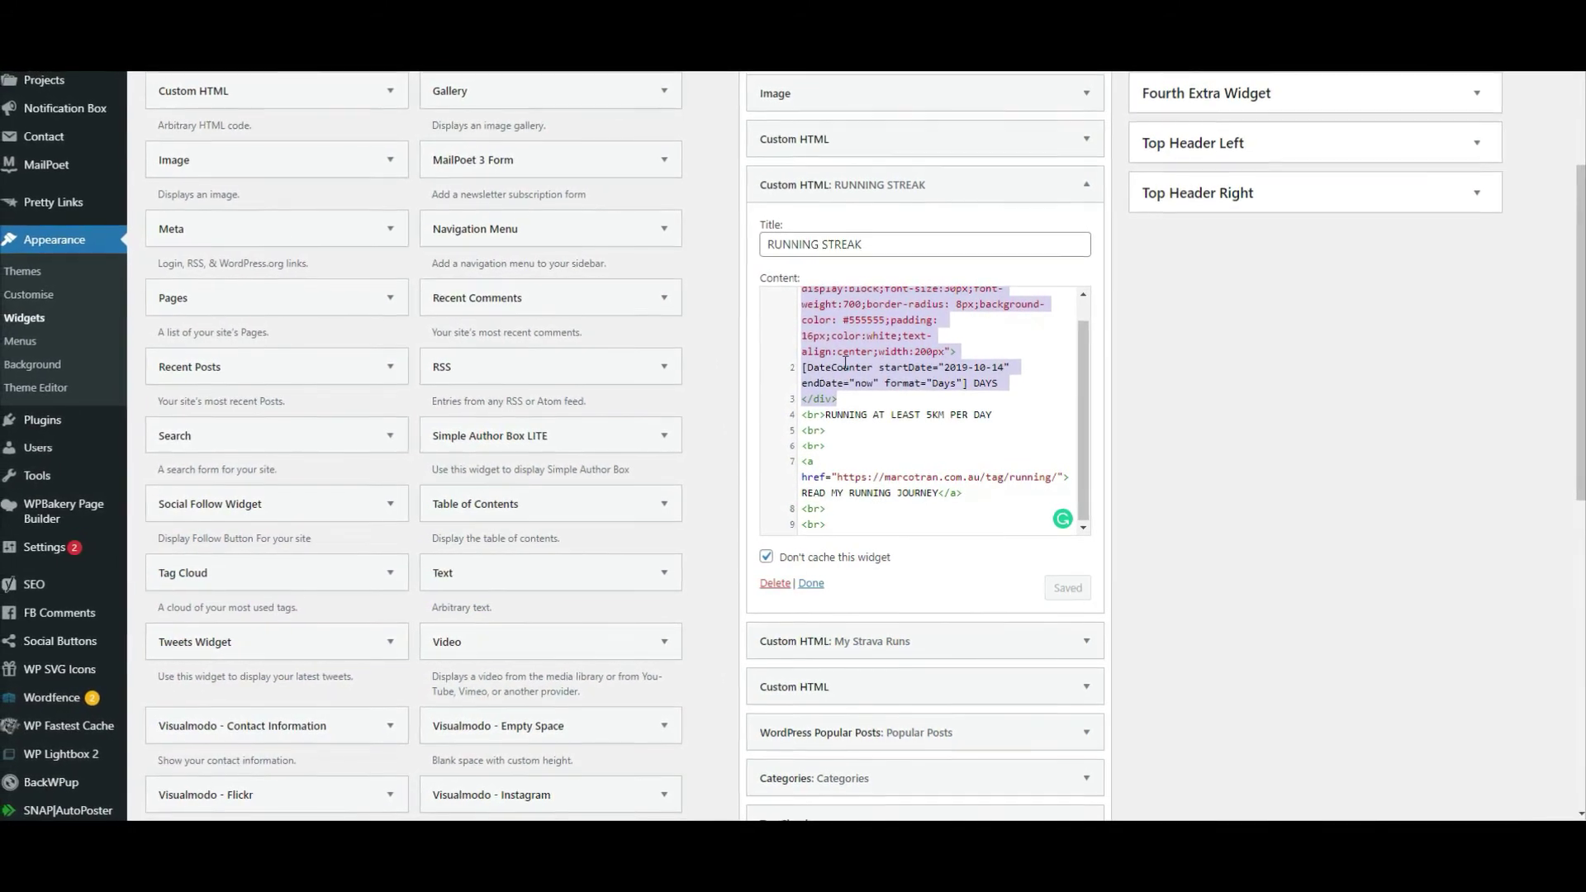
pyautogui.hotkey('ctrl', 'Tab')
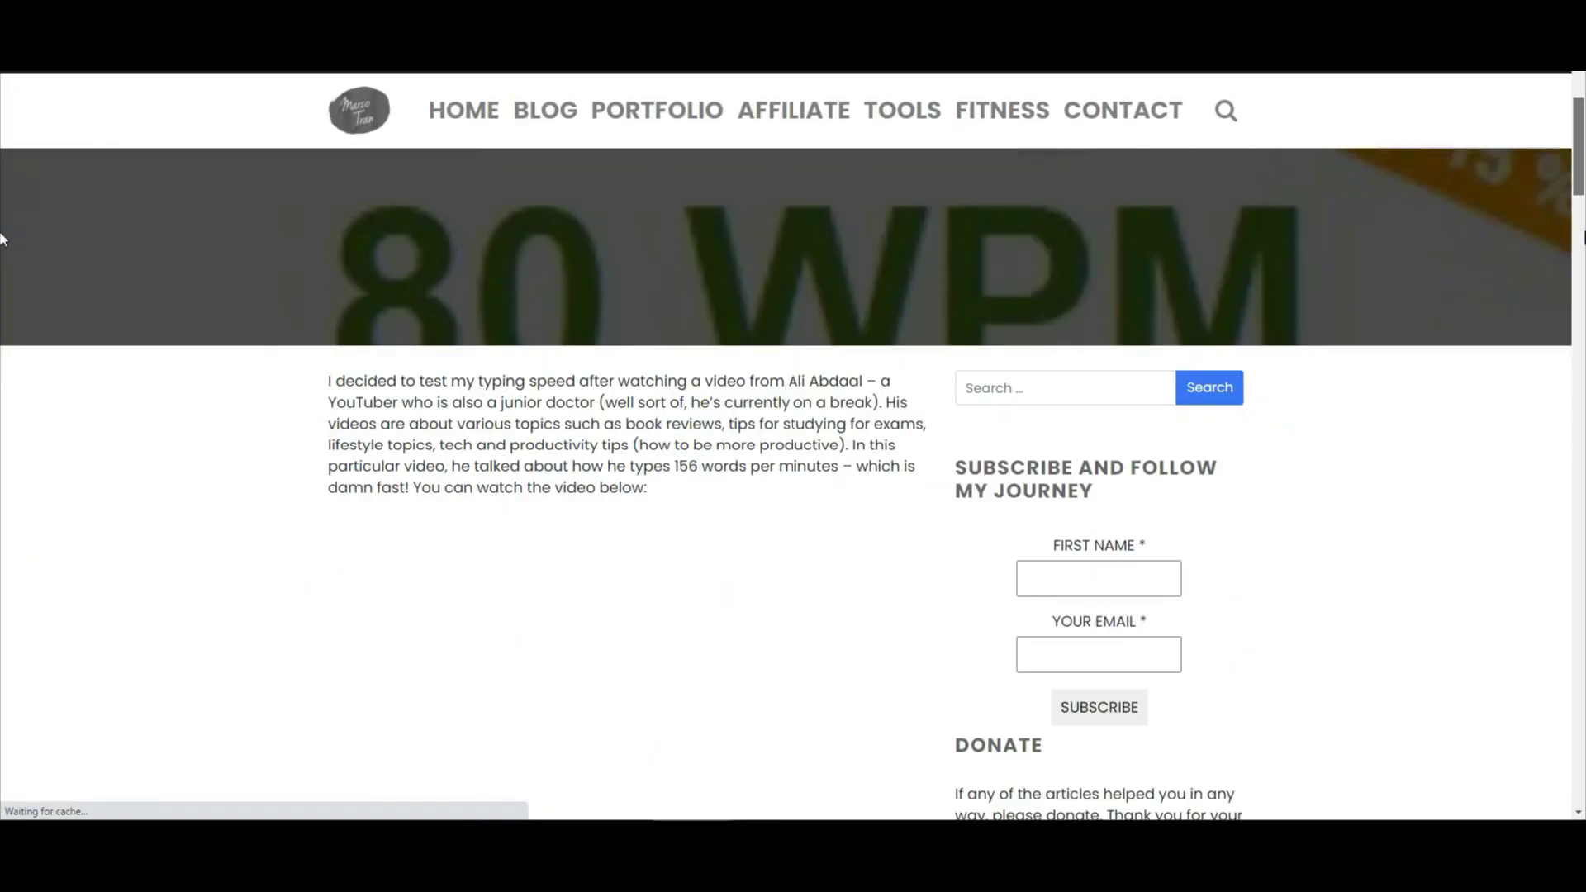
pyautogui.scroll(-5, 0, 248)
pyautogui.scroll(-3, 1, 290)
pyautogui.scroll(-1, 0, 312)
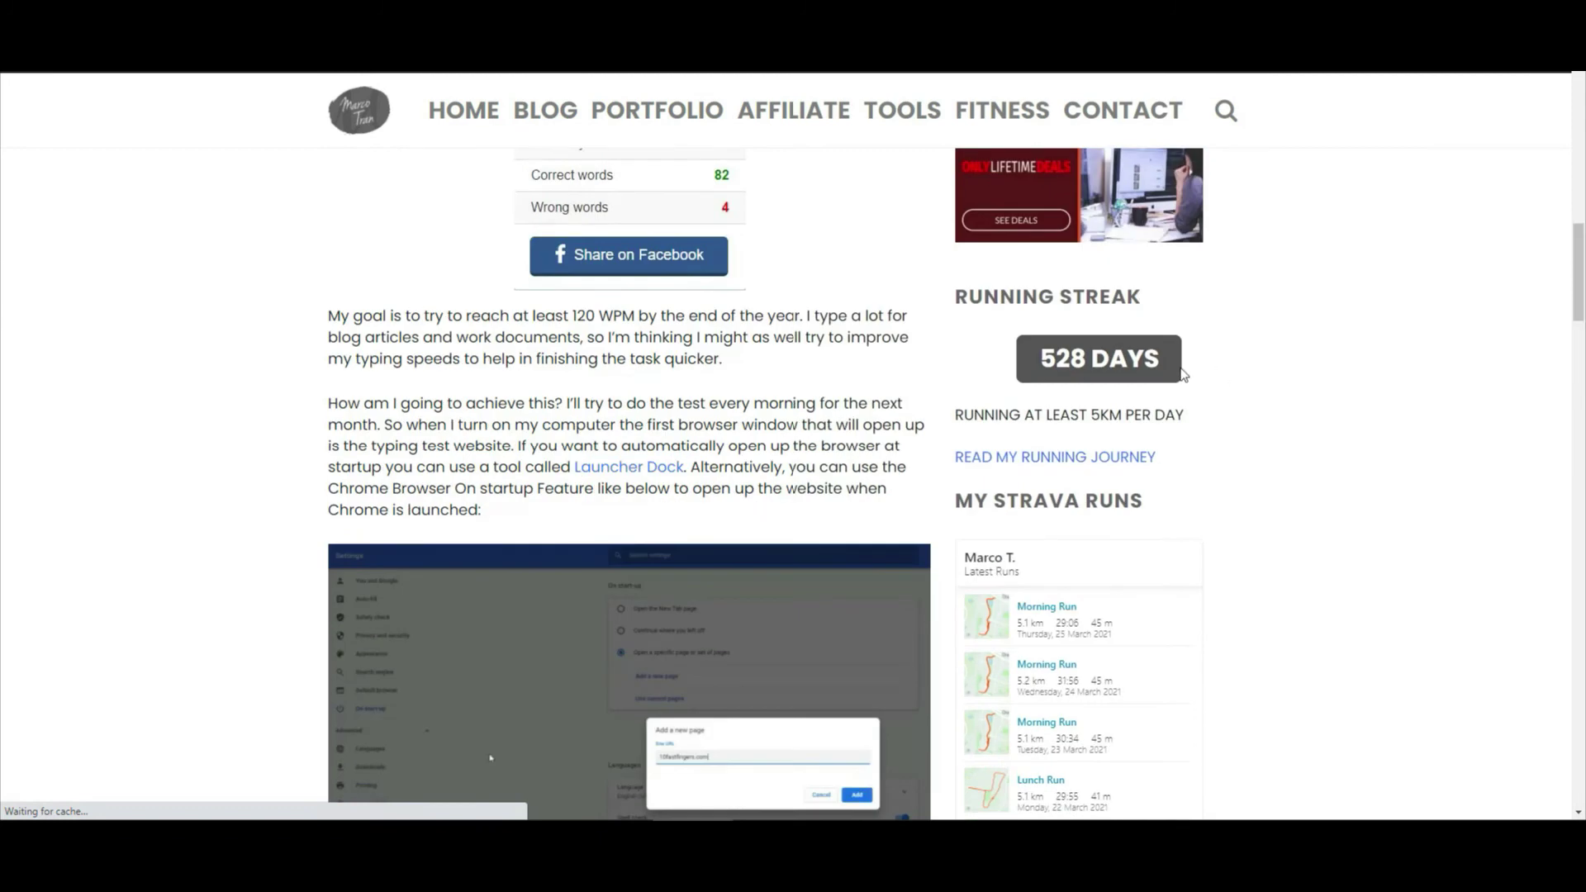